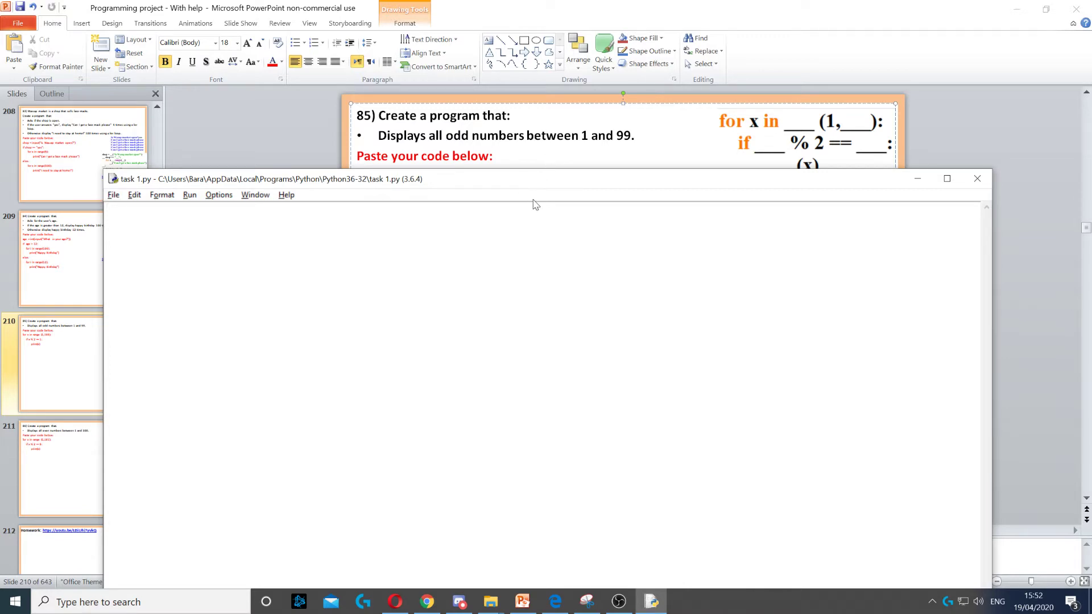
# - Paste 'for x in range (1,100):' as line one, then highlight the end value 100 and the colon
pyautogui.write('for x in range (1,100):')
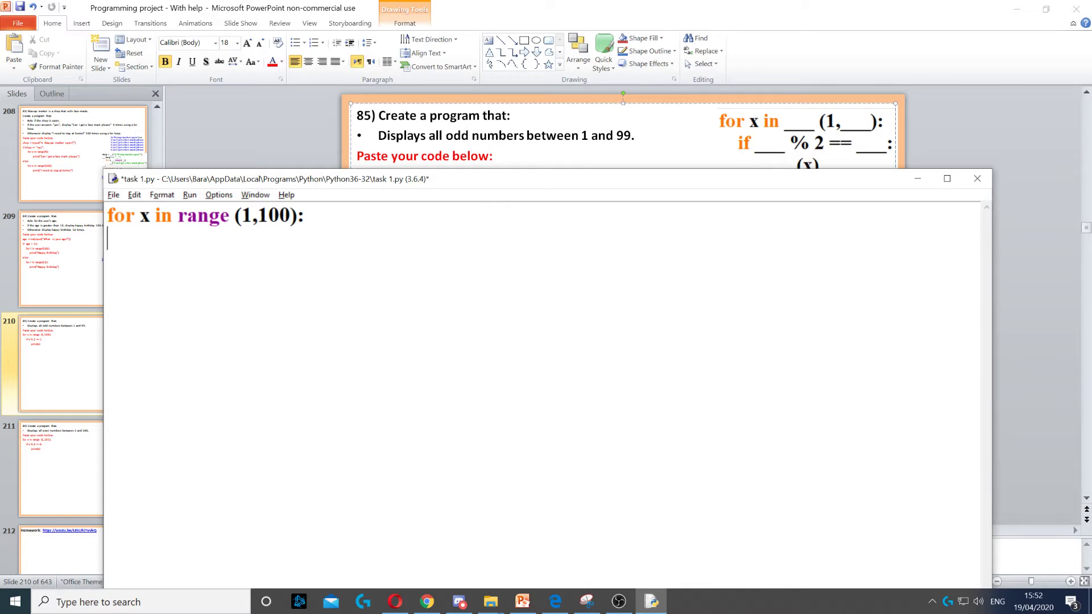
pyautogui.hotkey('shift', 'Left')
pyautogui.hotkey('shift', 'Left')
pyautogui.press('Left')
pyautogui.press('Left')
pyautogui.hotkey('shift', 'Right')
pyautogui.hotkey('shift', 'Right')
pyautogui.hotkey('shift', 'Right')
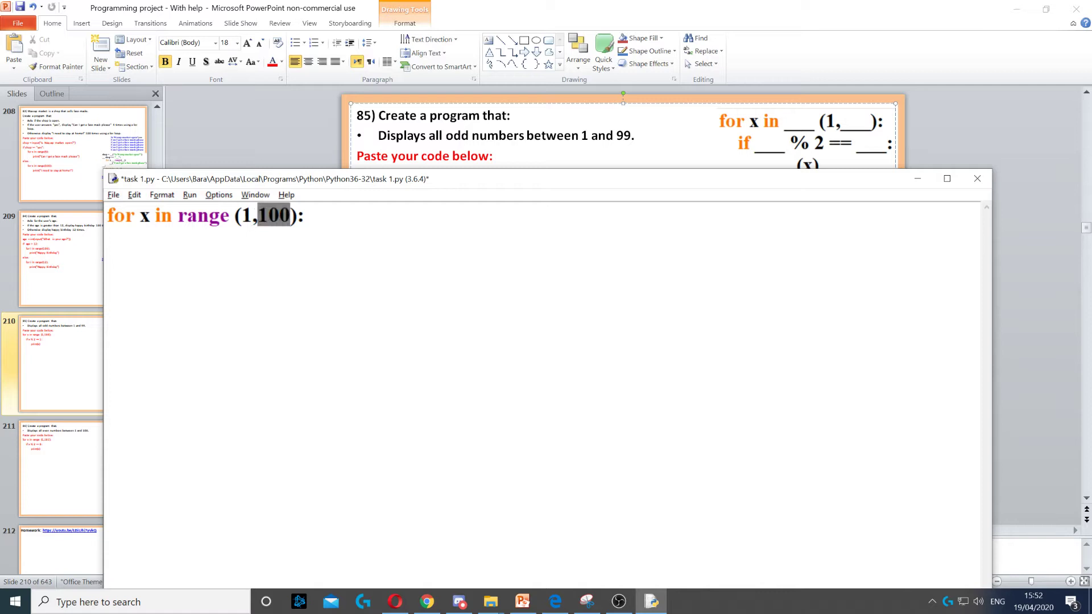
pyautogui.hotkey('shift', 'Right')
pyautogui.press('Right')
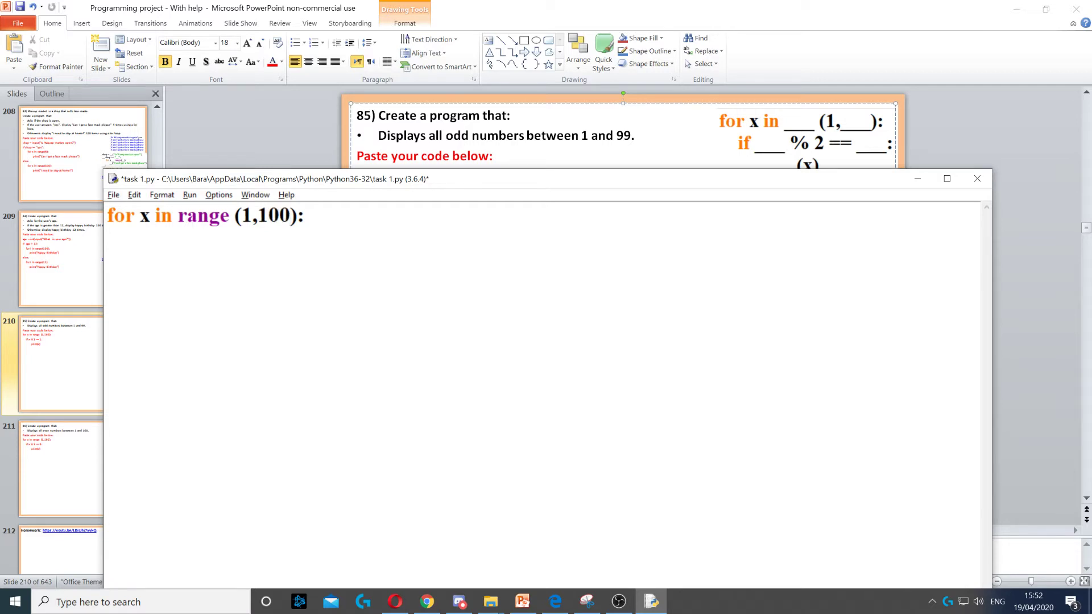
pyautogui.press('Right')
pyautogui.hotkey('shift', 'Right')
pyautogui.press('Right')
# - Add the indented 'if x % 2 == 1:' line and highlight its x, %, 2 and 1
pyautogui.press('Return')
pyautogui.write('if x % 2 == 1:')
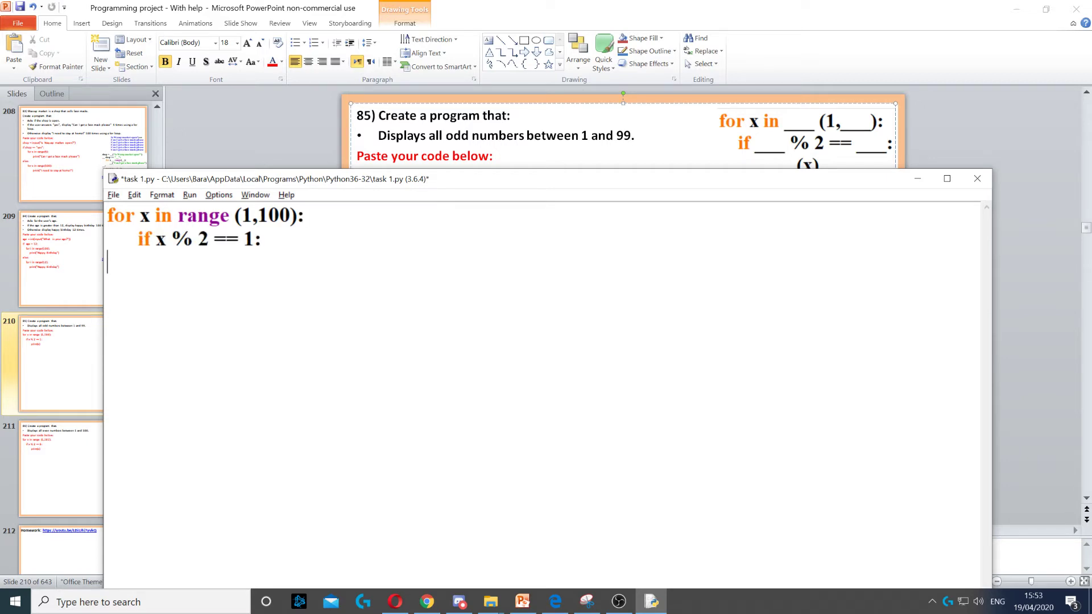
pyautogui.doubleClick(160, 239)
pyautogui.doubleClick(143, 215)
pyautogui.doubleClick(181, 239)
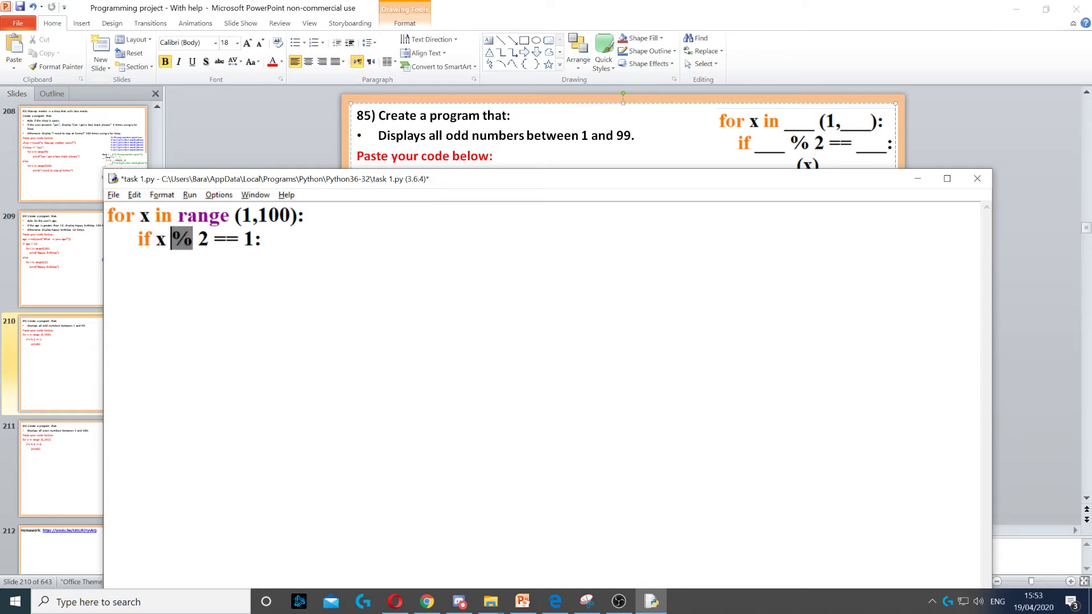
pyautogui.doubleClick(202, 239)
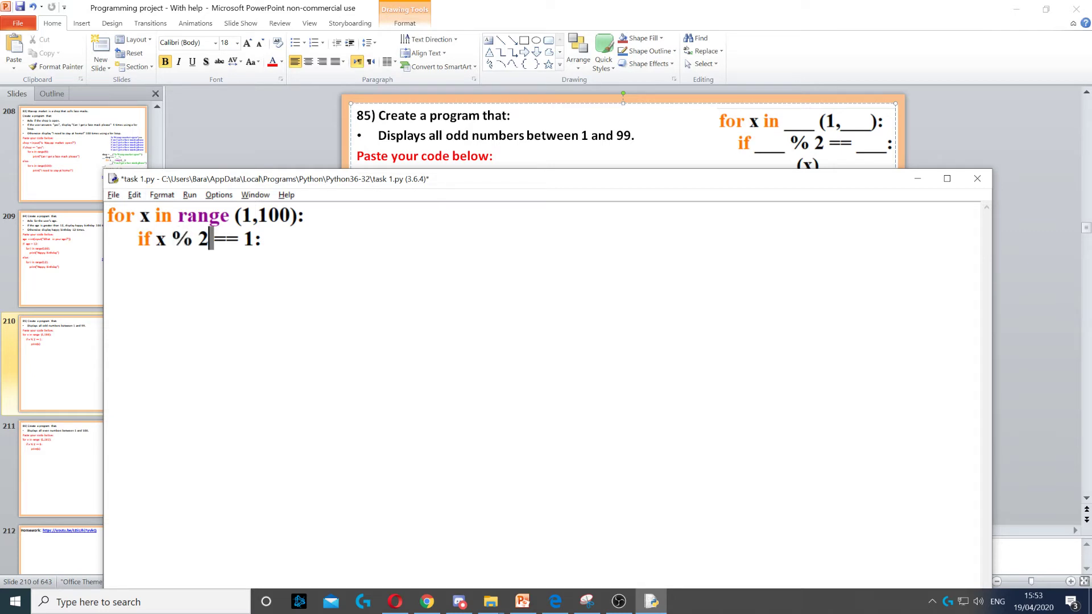
pyautogui.doubleClick(248, 239)
# - Finish the print(x) line, save and run to list odd numbers 1–99, then close the shell
pyautogui.press('End')
pyautogui.press('Return')
pyautogui.write('print(x)')
pyautogui.press('Return')
pyautogui.press('BackSpace')
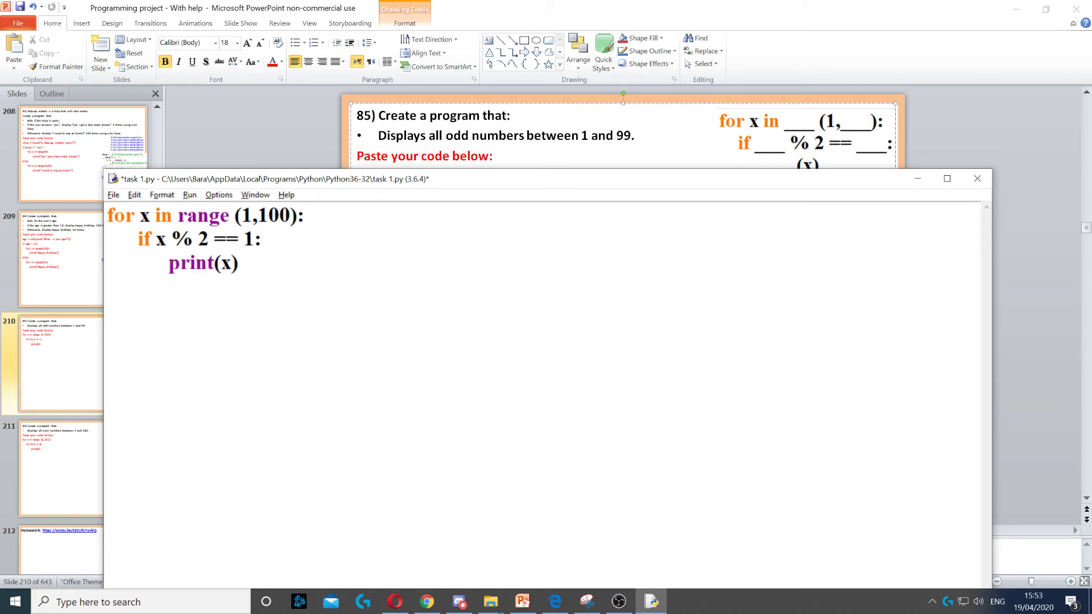
pyautogui.hotkey('ctrl', 's')
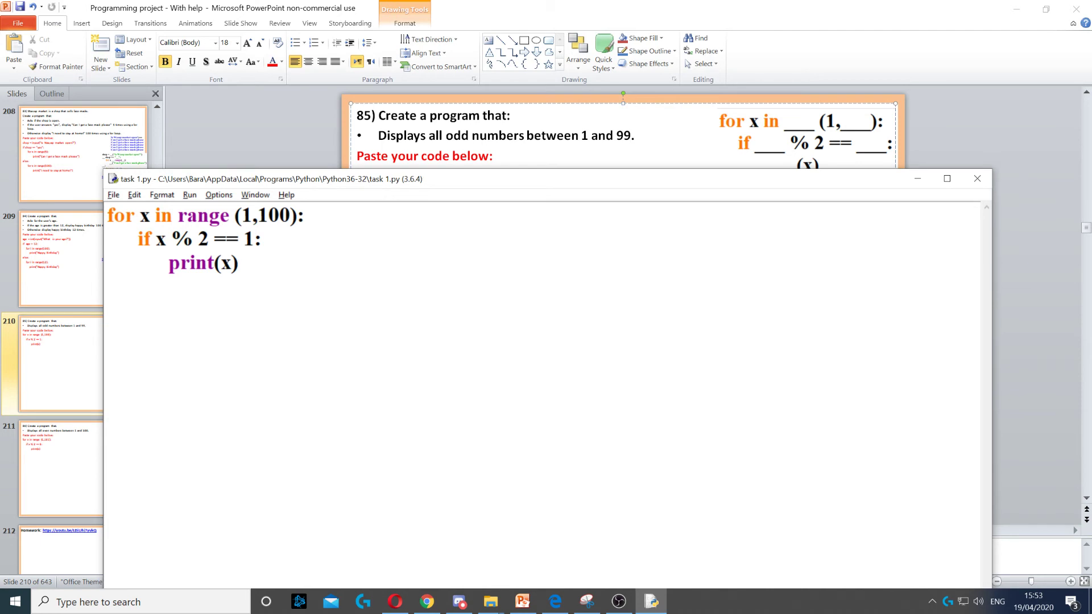
pyautogui.press('F5')
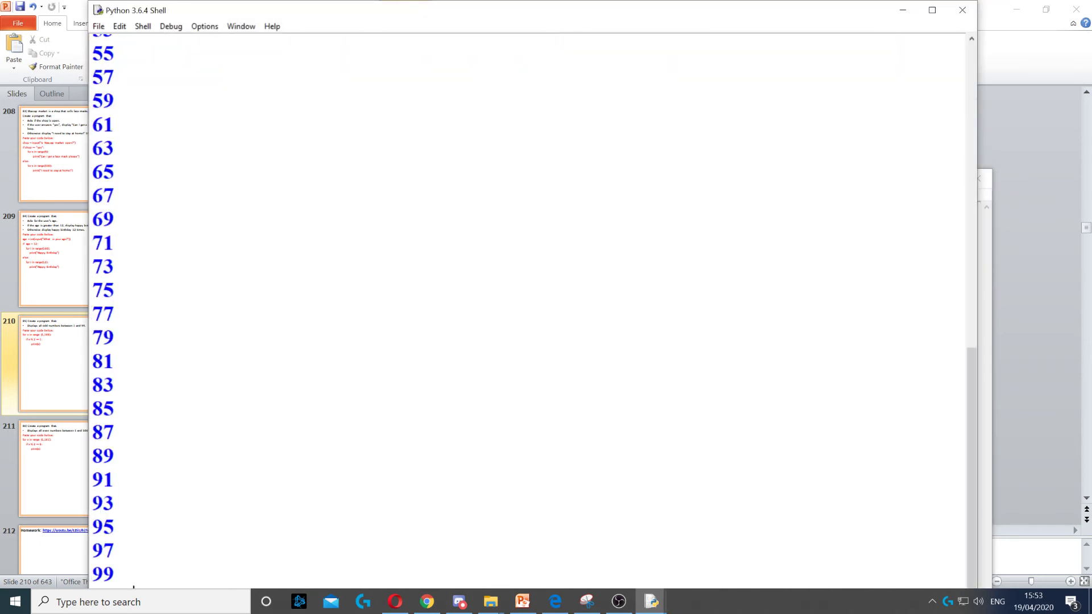
pyautogui.moveTo(132, 587); pyautogui.dragTo(133, 26)
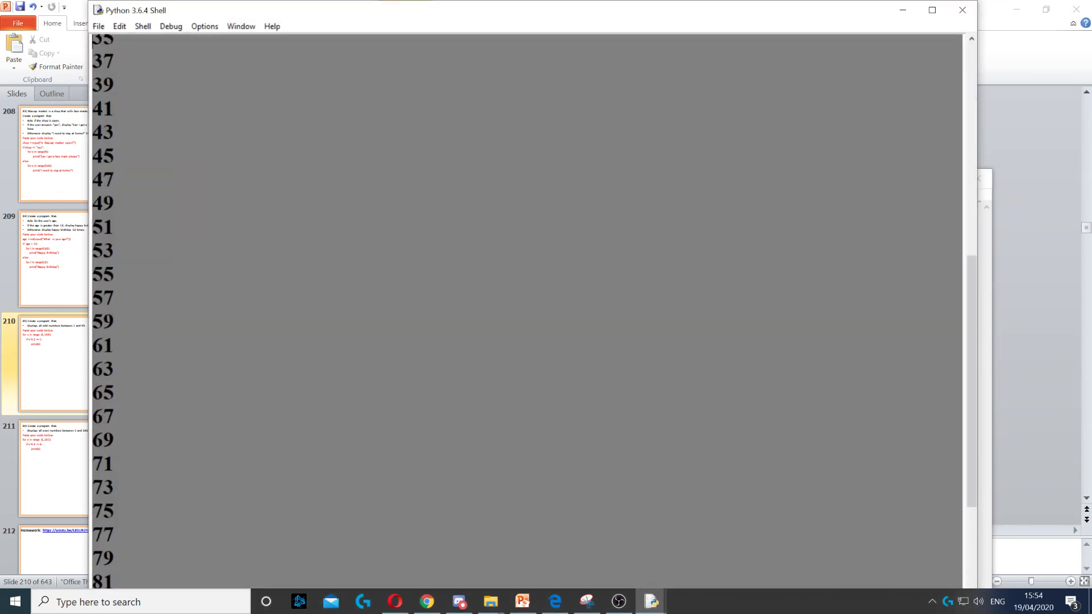
pyautogui.scroll(10, 513, 307)
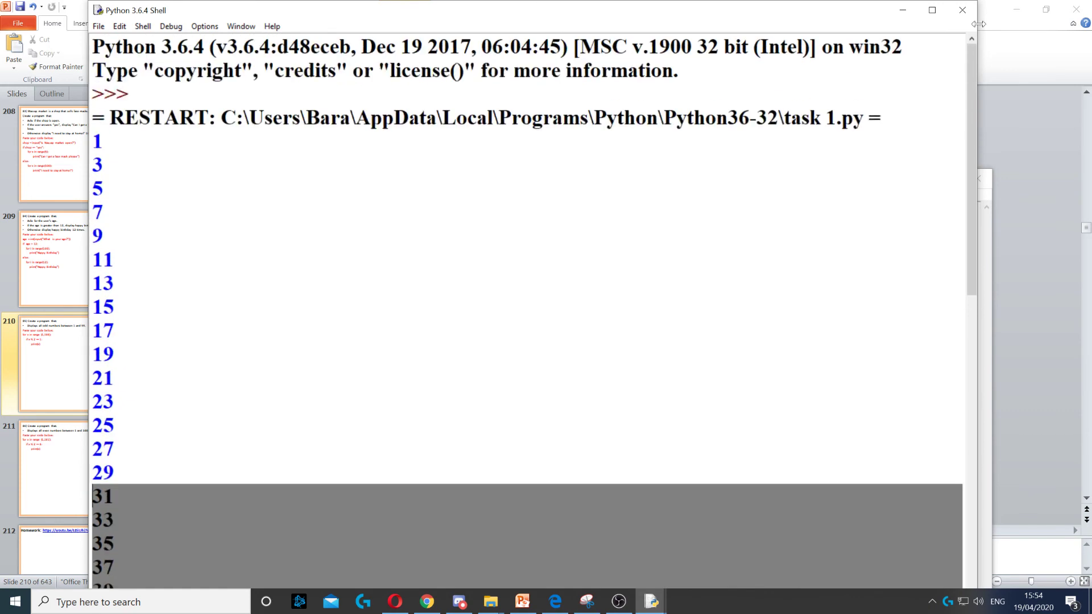
pyautogui.click(962, 11)
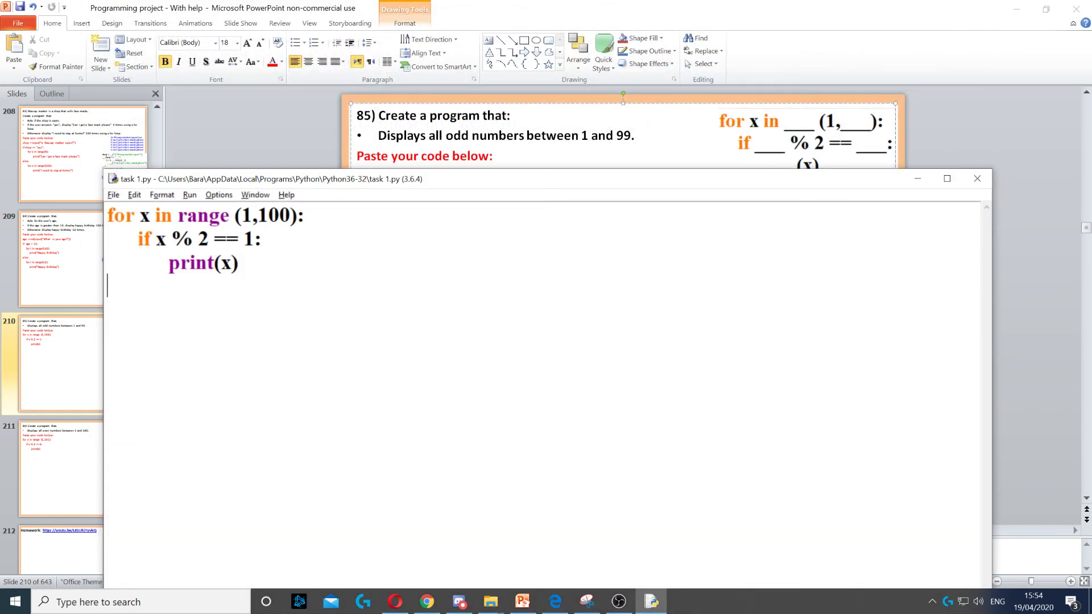
pyautogui.press('BackSpace')
pyautogui.hotkey('shift', 'Up')
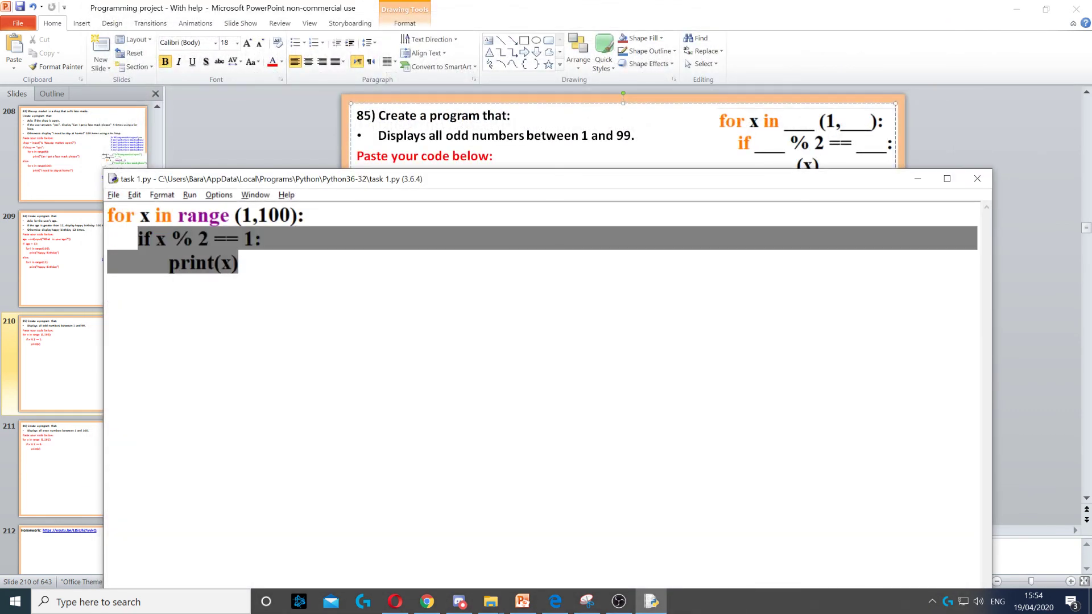
pyautogui.press('Down')
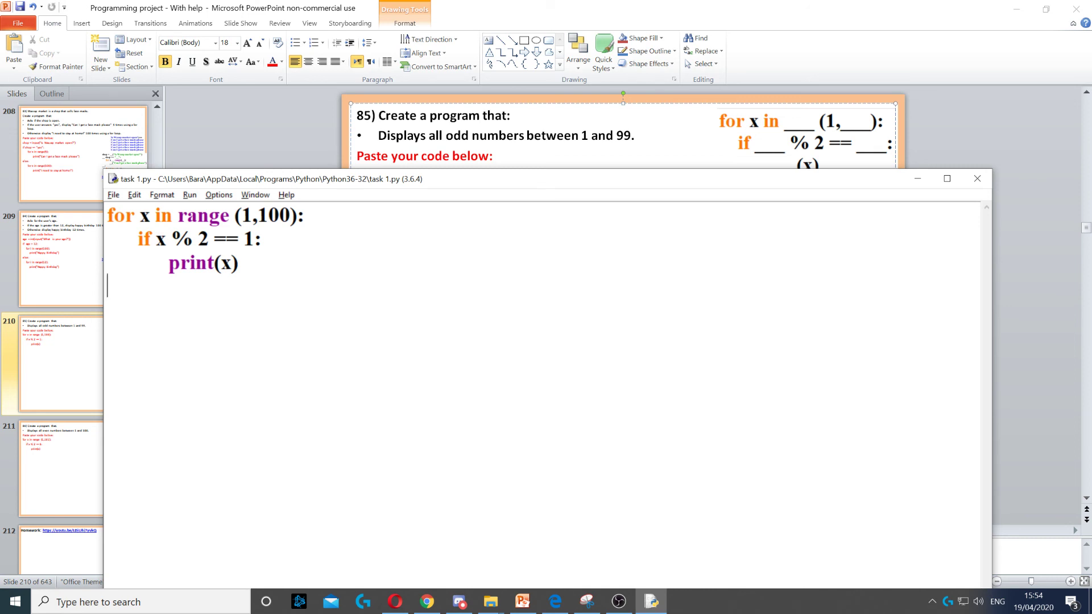
pyautogui.moveTo(239, 262); pyautogui.dragTo(169, 262)
pyautogui.click(256, 309)
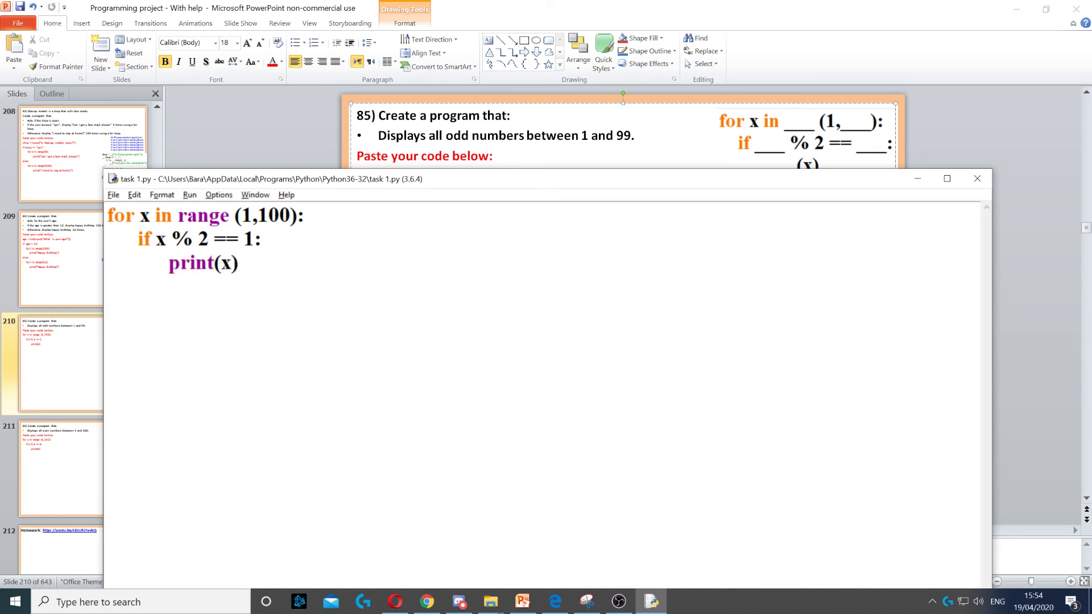